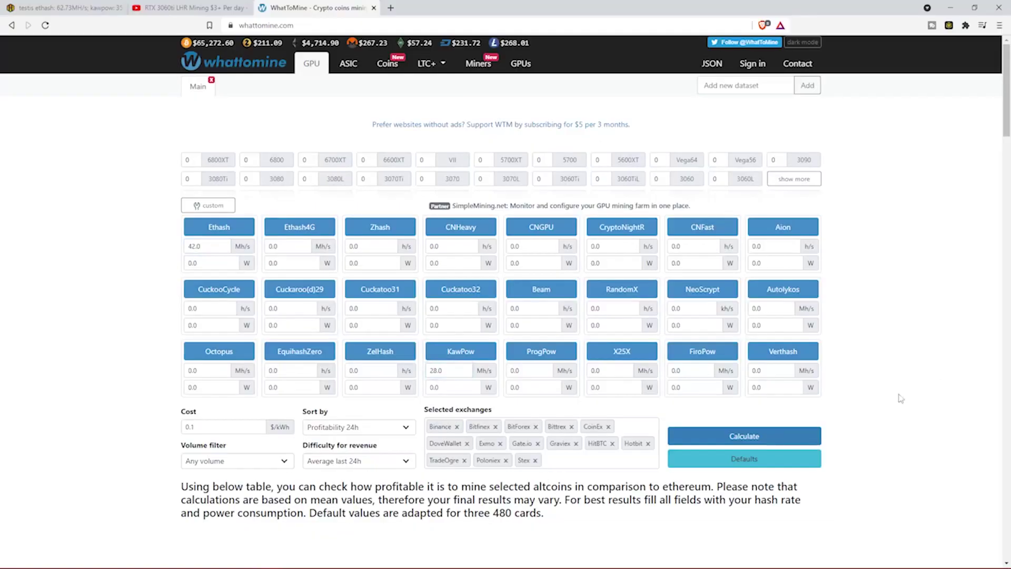
Step: Calculate mining profitability for 42 Mh/s Ethash and 28 Mh/s KawPow, and compare the dollar revenue of Ethereum and Ravencoin
{"action": "left_click", "coordinate": [790, 437]}
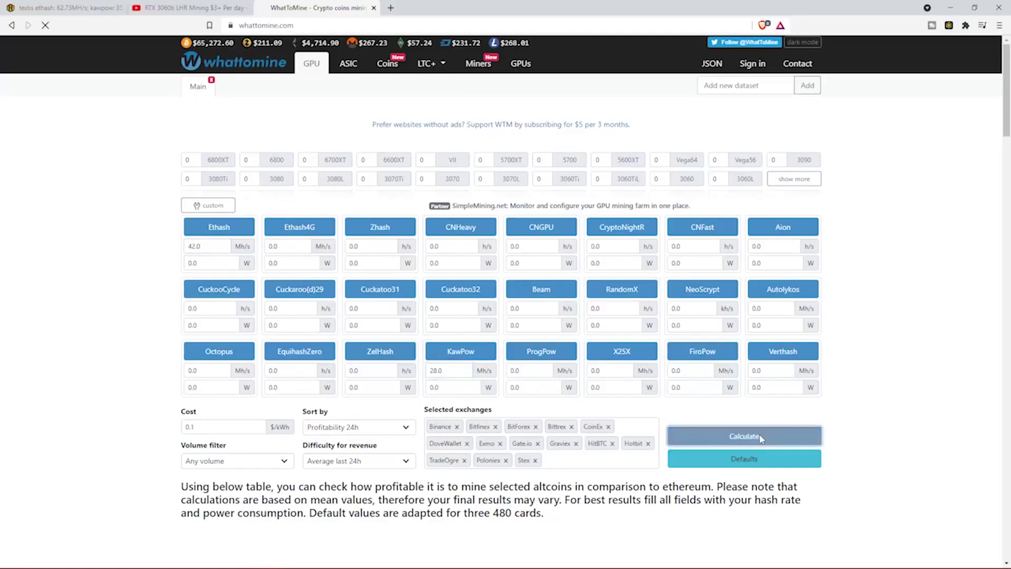
{"action": "scroll", "coordinate": [794, 337], "scroll_direction": "down", "scroll_amount": 4}
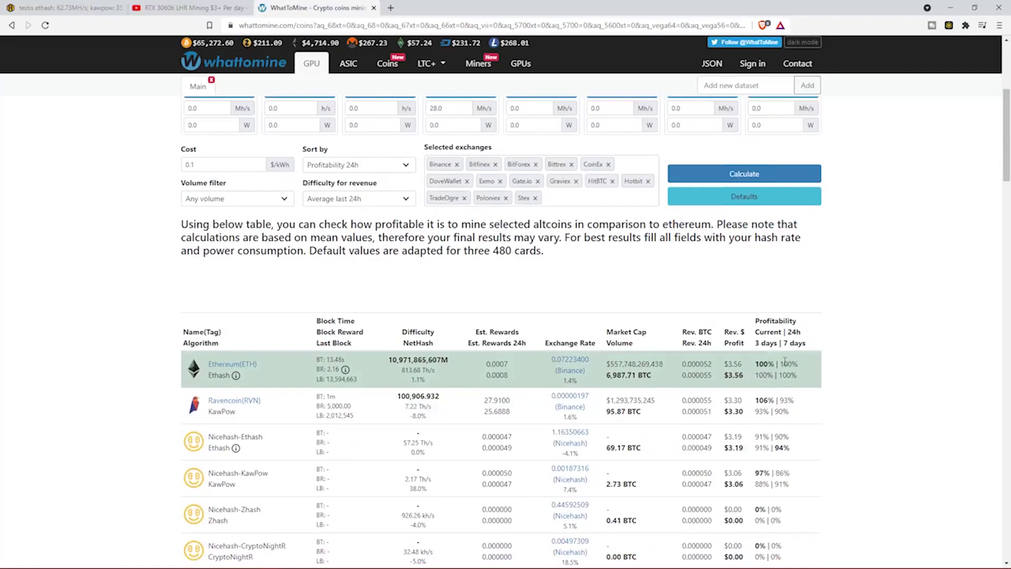
{"action": "left_click_drag", "start_coordinate": [725, 364], "coordinate": [744, 364]}
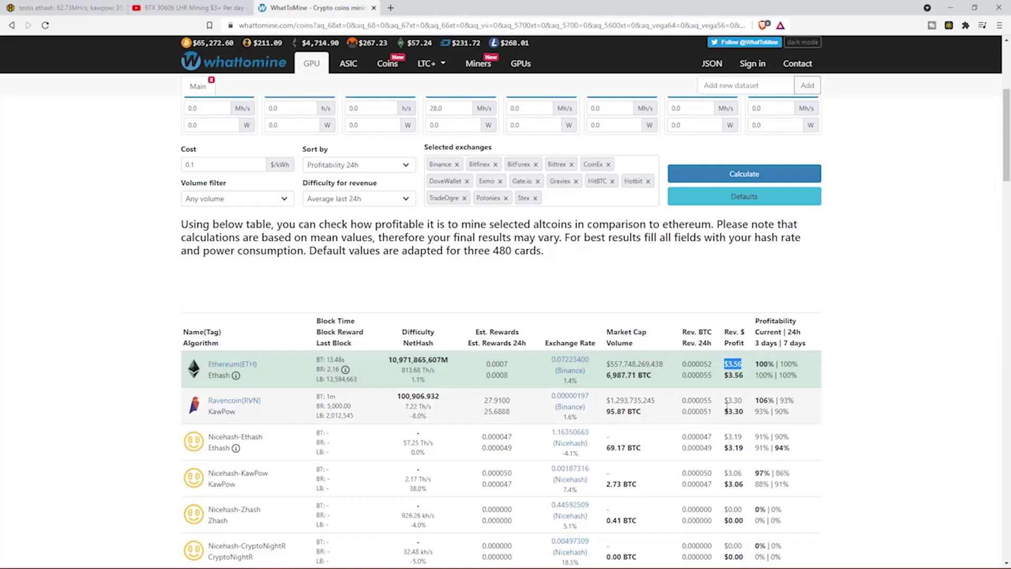
{"action": "left_click_drag", "start_coordinate": [725, 404], "coordinate": [749, 399]}
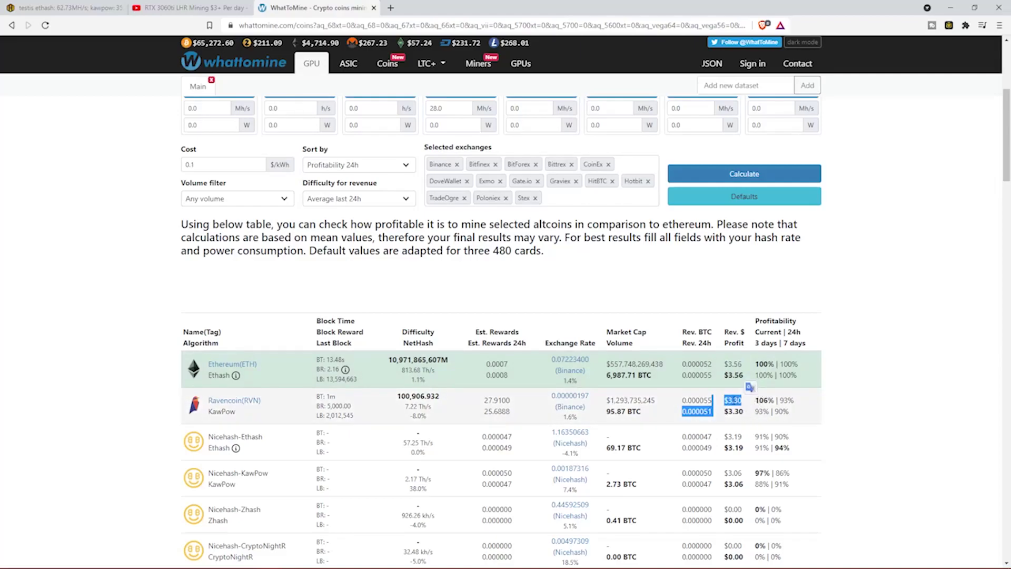
{"action": "scroll", "coordinate": [867, 367], "scroll_direction": "up", "scroll_amount": 4}
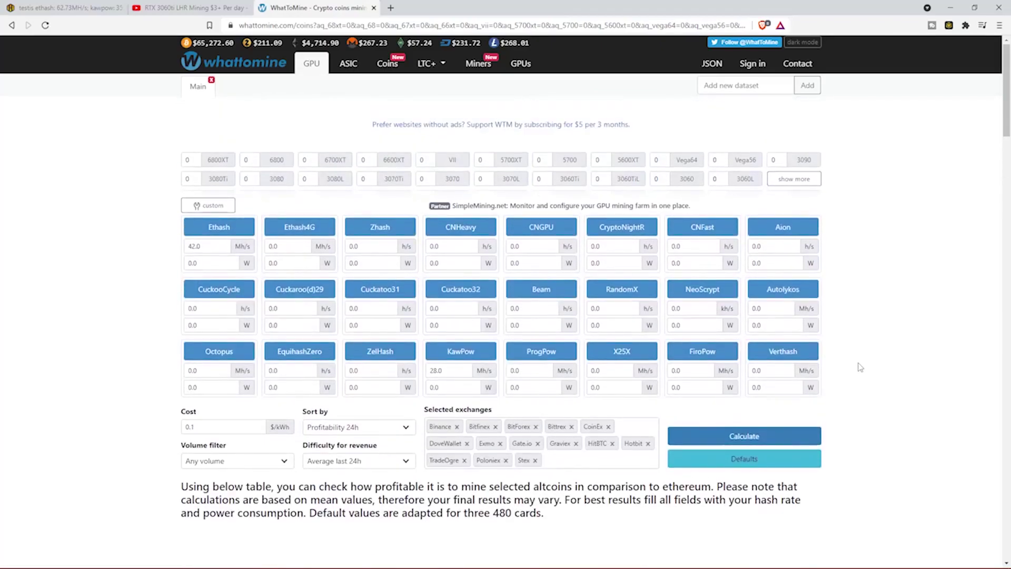
{"action": "scroll", "coordinate": [222, 353], "scroll_direction": "down", "scroll_amount": 3}
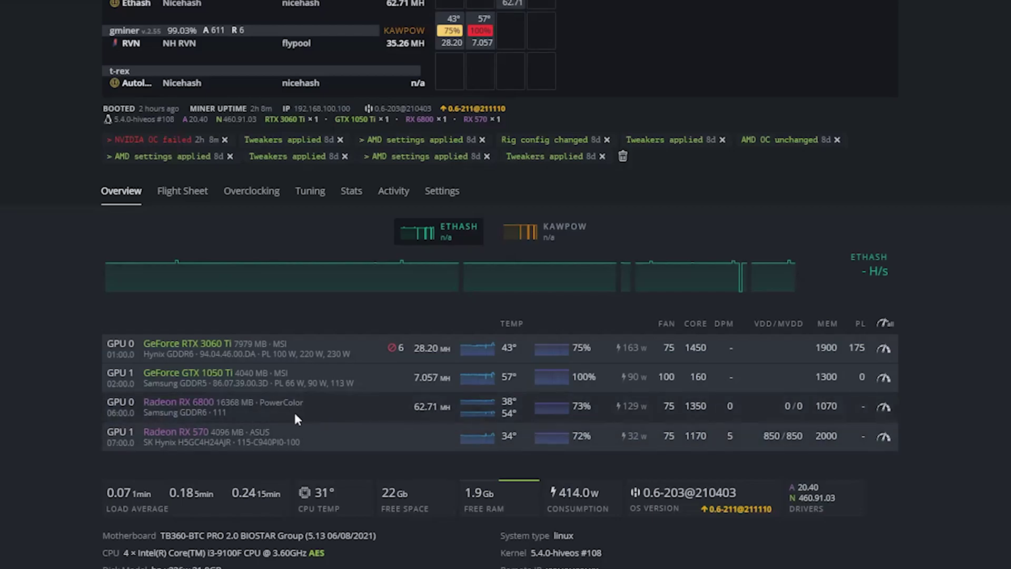
Step: In Hive OS, examine the testis rig's GPU list, in particular the GeForce RTX 3060 Ti and Radeon RX 6800 entries
{"action": "left_click_drag", "start_coordinate": [155, 343], "coordinate": [262, 344]}
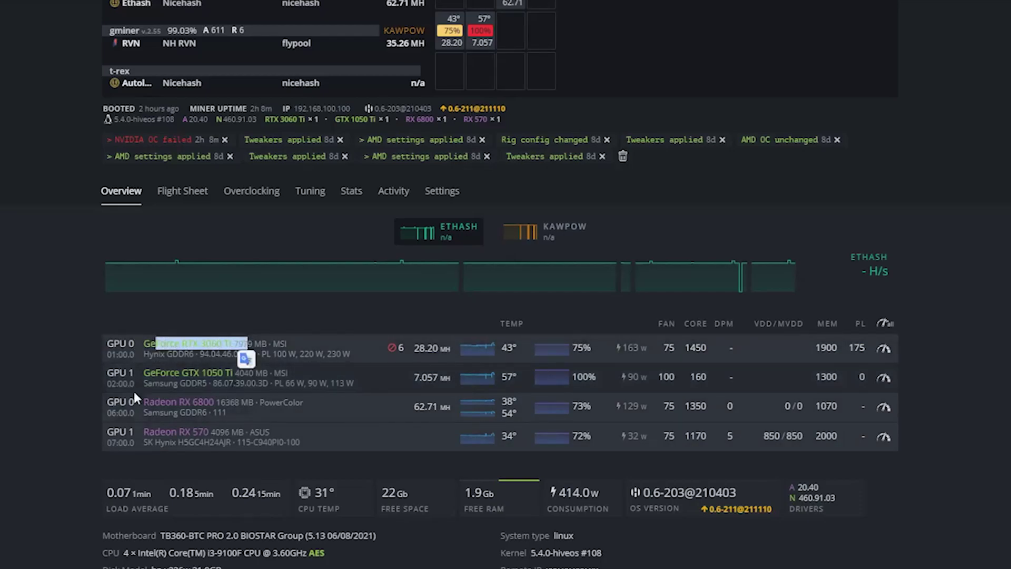
{"action": "left_click_drag", "start_coordinate": [138, 400], "coordinate": [246, 400]}
{"action": "left_click", "coordinate": [266, 425]}
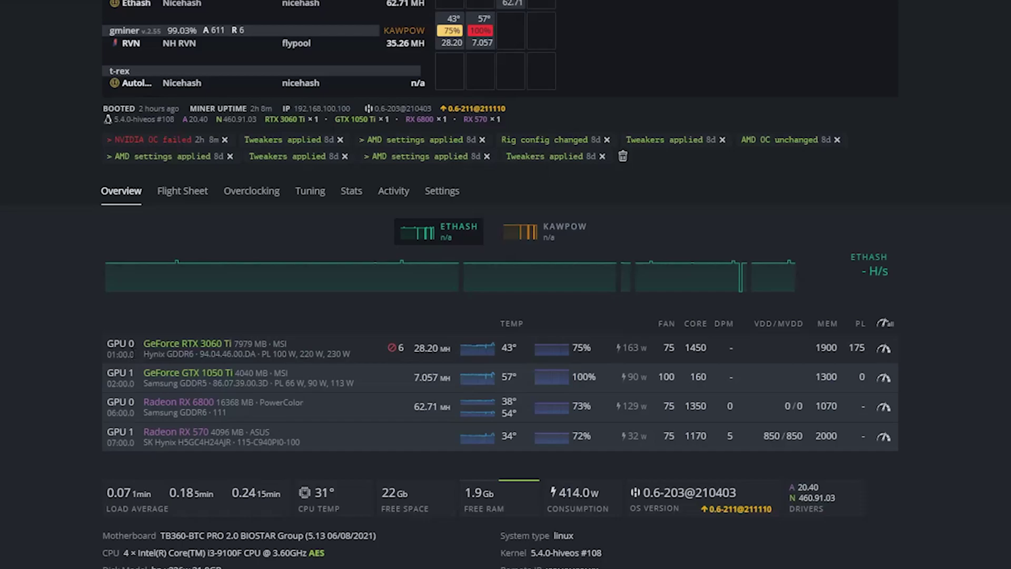
{"action": "left_click_drag", "start_coordinate": [105, 349], "coordinate": [135, 346]}
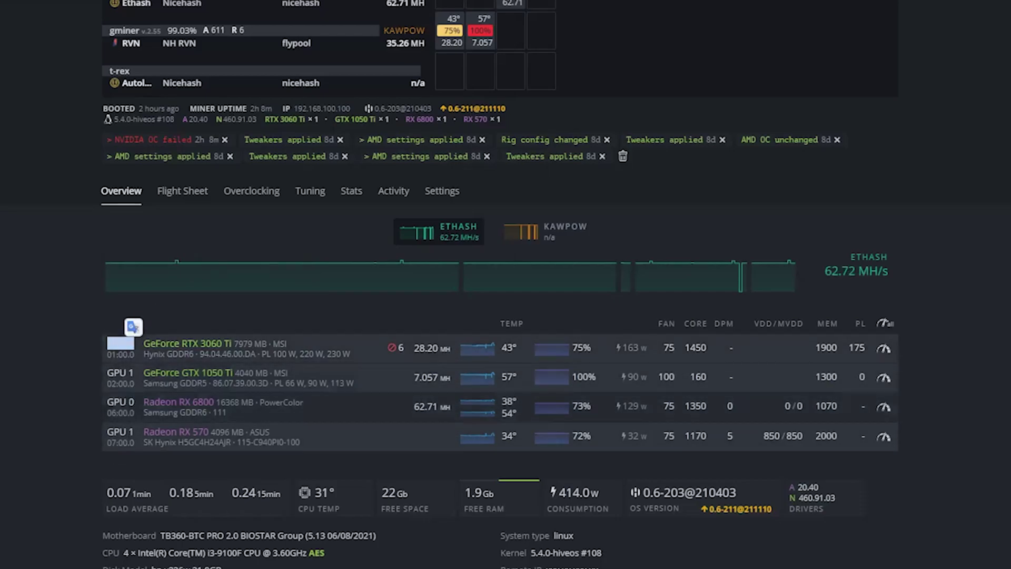
Step: Remove the Autolykos entry mined with T-Rex Miner from the rig's flight sheet and update the sheet
{"action": "left_click", "coordinate": [223, 226]}
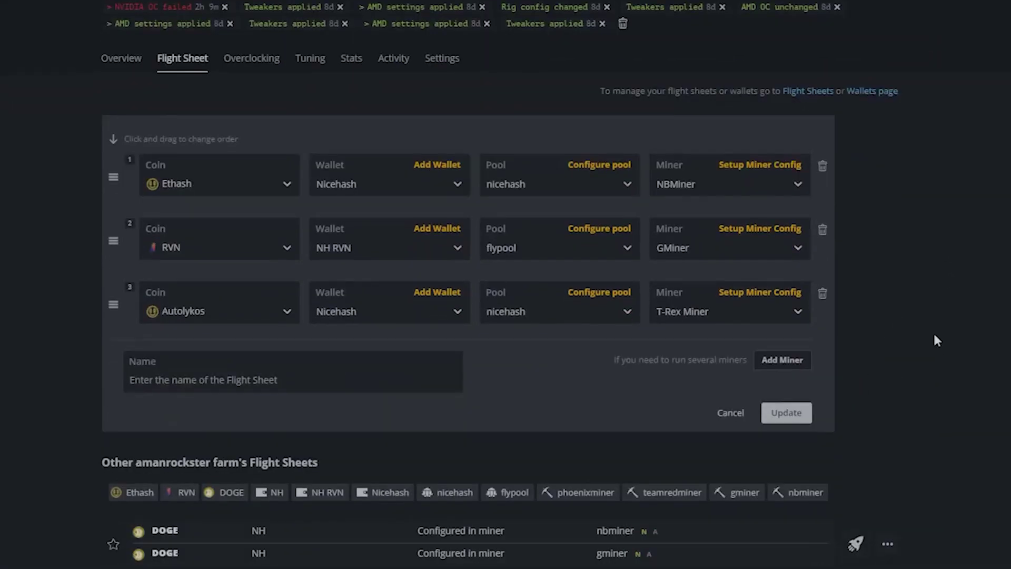
{"action": "scroll", "coordinate": [933, 331], "scroll_direction": "up", "scroll_amount": 2}
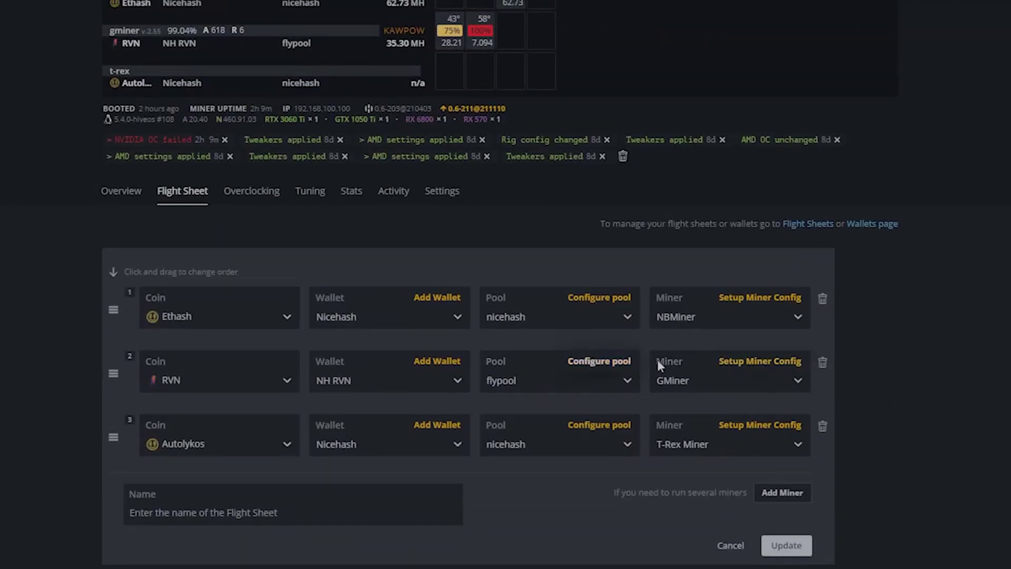
{"action": "left_click", "coordinate": [823, 426]}
{"action": "left_click", "coordinate": [788, 483]}
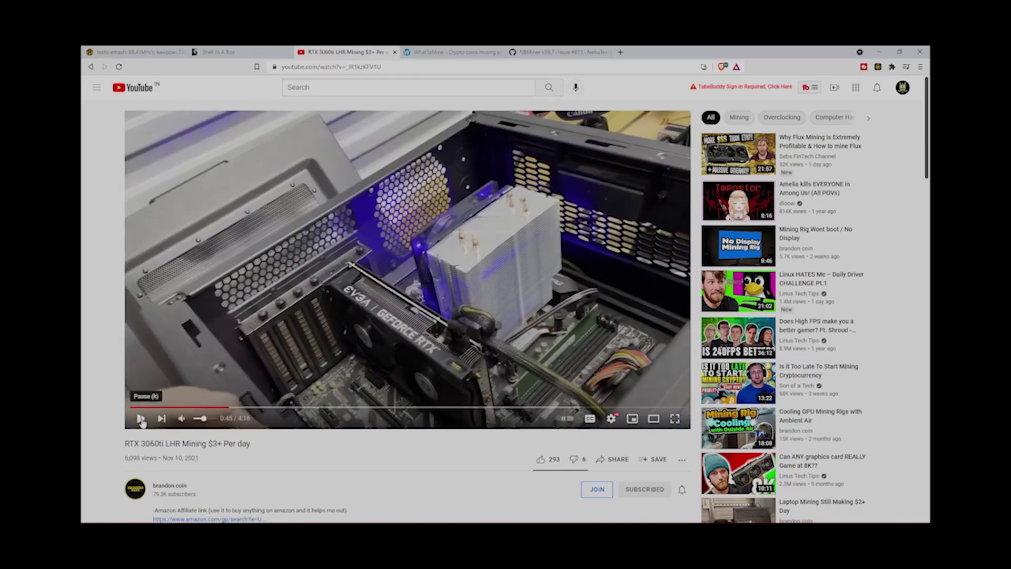
Step: Skip ahead in the YouTube video about RTX 3060 Ti LHR mining
{"action": "left_click", "coordinate": [260, 409]}
{"action": "left_click_drag", "start_coordinate": [260, 409], "coordinate": [354, 412]}
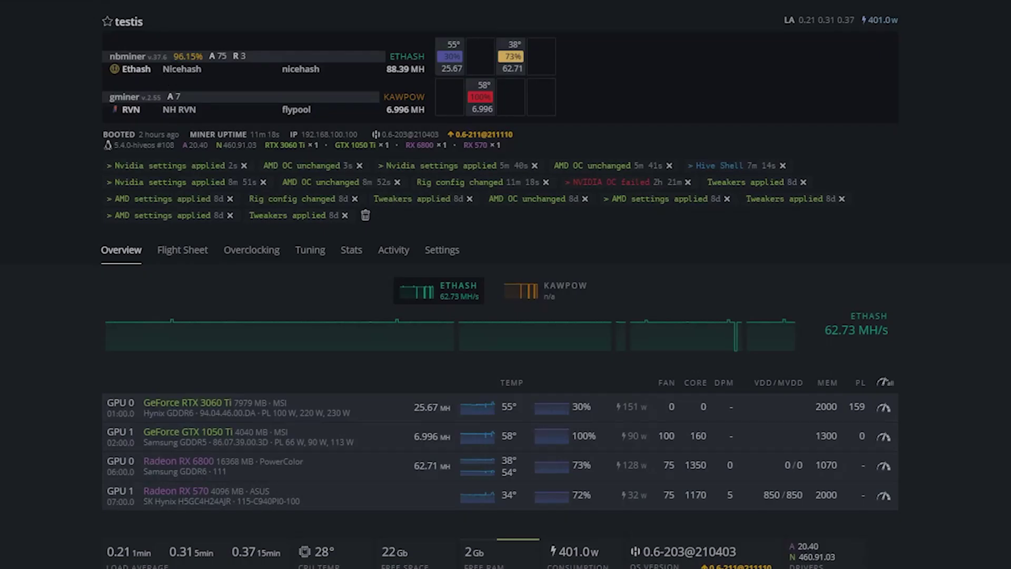
Step: In the Hive OS flight sheet, set the Ethash entry's NBMiner version to 39.7 and apply the miner configuration
{"action": "left_click_drag", "start_coordinate": [167, 56], "coordinate": [150, 57]}
{"action": "left_click", "coordinate": [43, 78]}
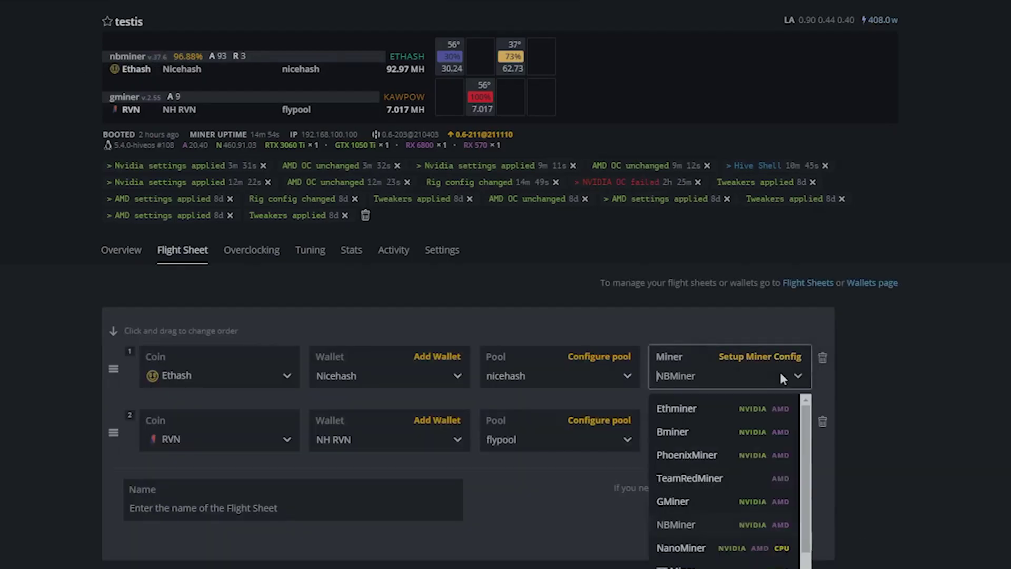
{"action": "left_click", "coordinate": [772, 358]}
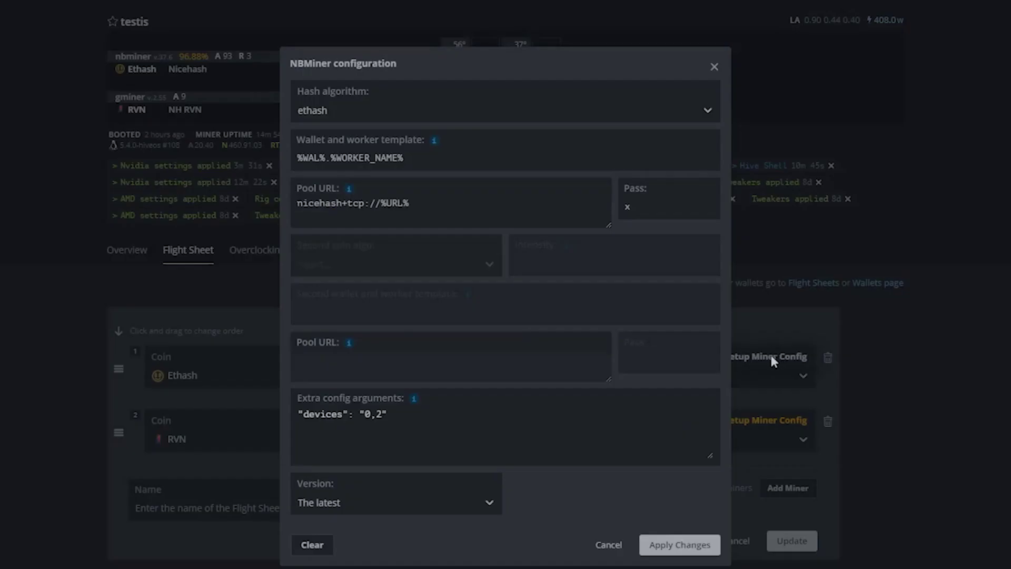
{"action": "left_click", "coordinate": [460, 492]}
{"action": "scroll", "coordinate": [447, 547], "scroll_direction": "down", "scroll_amount": 3}
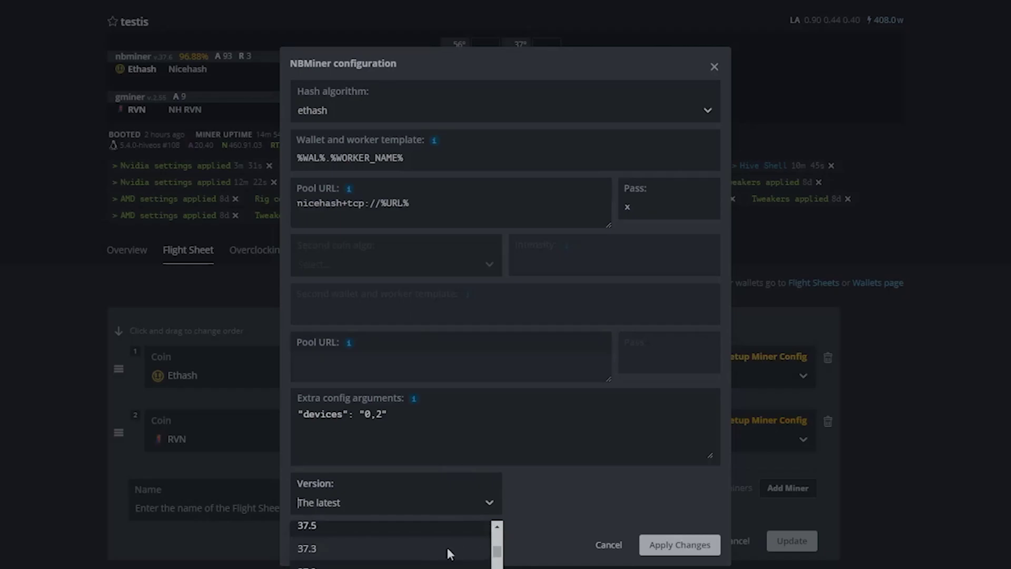
{"action": "scroll", "coordinate": [401, 554], "scroll_direction": "up", "scroll_amount": 5}
{"action": "left_click", "coordinate": [369, 548]}
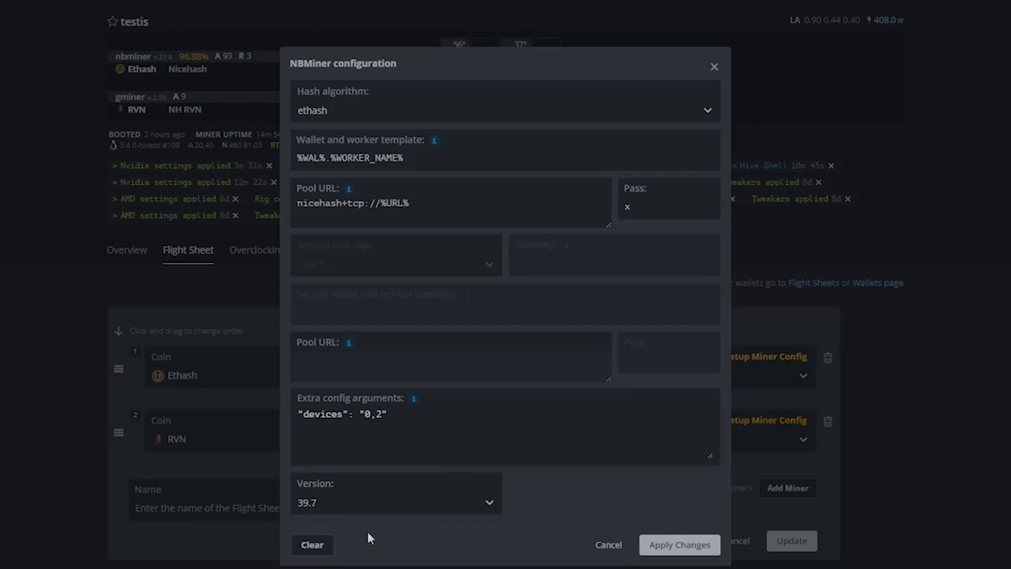
{"action": "left_click", "coordinate": [679, 544]}
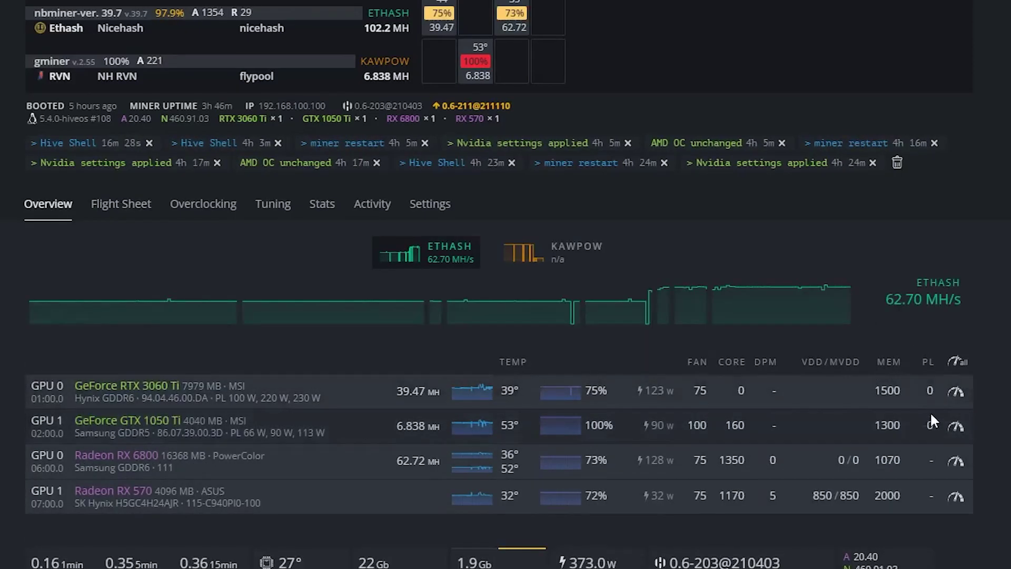
Step: Set the GeForce RTX 3060 Ti's memory clock to 1400 MHz, apply it and restart the miner
{"action": "left_click", "coordinate": [955, 391]}
{"action": "left_click", "coordinate": [703, 171]}
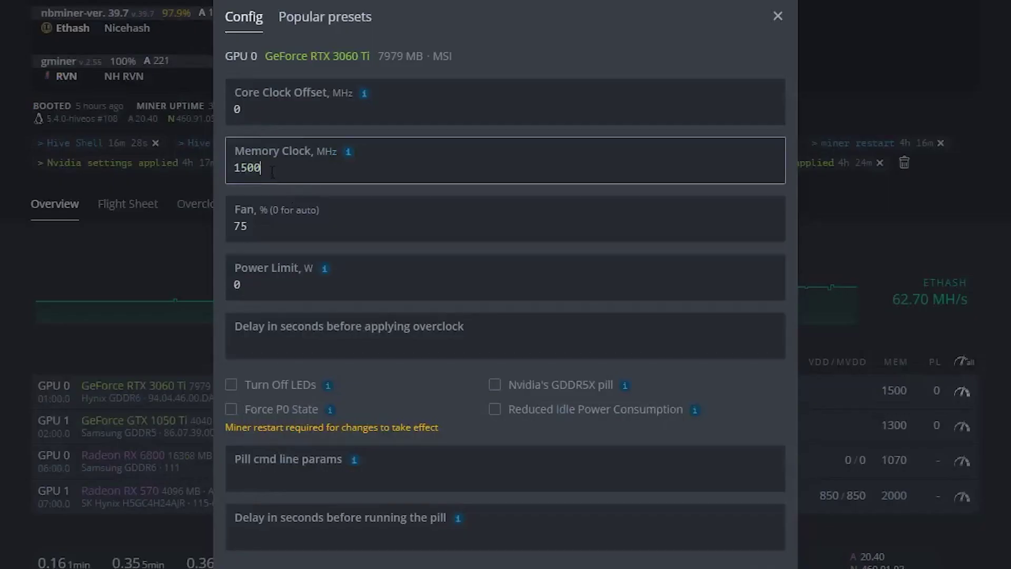
{"action": "key", "text": "shift+Left"}
{"action": "key", "text": "shift+Left"}
{"action": "key", "text": "shift+Left"}
{"action": "type", "text": "400"}
{"action": "key", "text": "Return"}
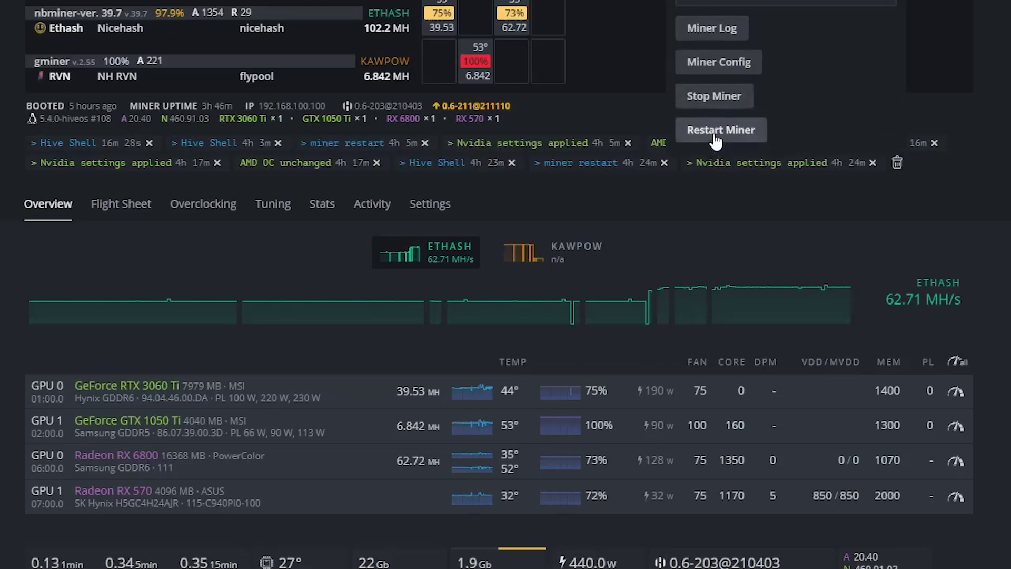
{"action": "left_click", "coordinate": [716, 131]}
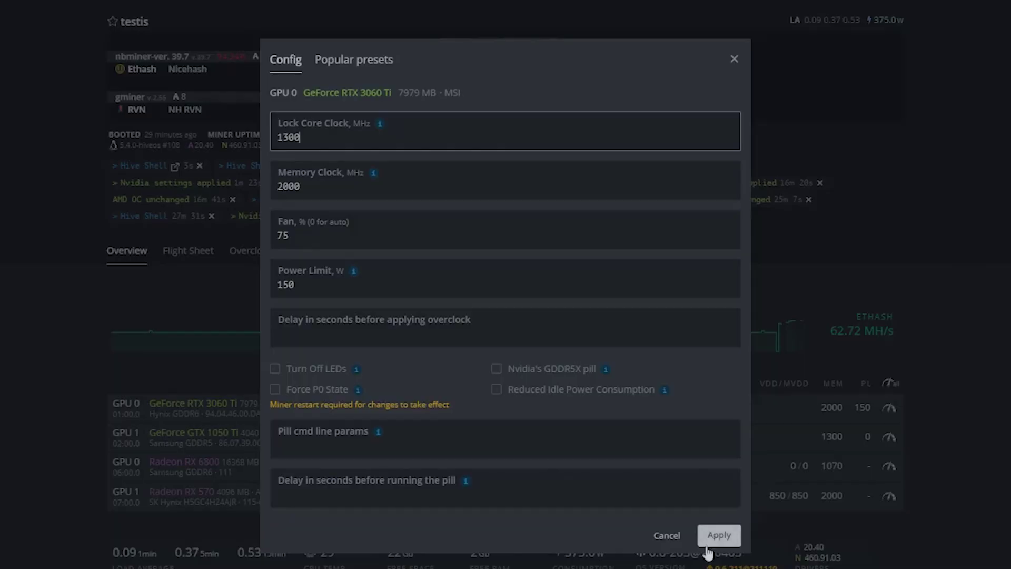
Step: Apply the RTX 3060 Ti overclock with a 1300 MHz locked core clock, 2000 MHz memory clock and 150 W power limit
{"action": "left_click", "coordinate": [719, 536]}
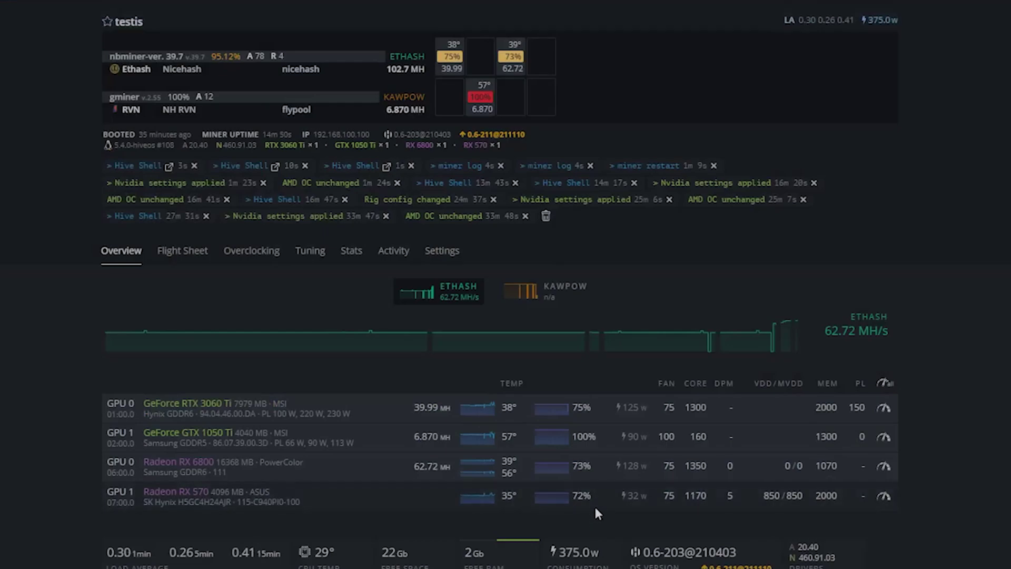
{"action": "left_click", "coordinate": [134, 1]}
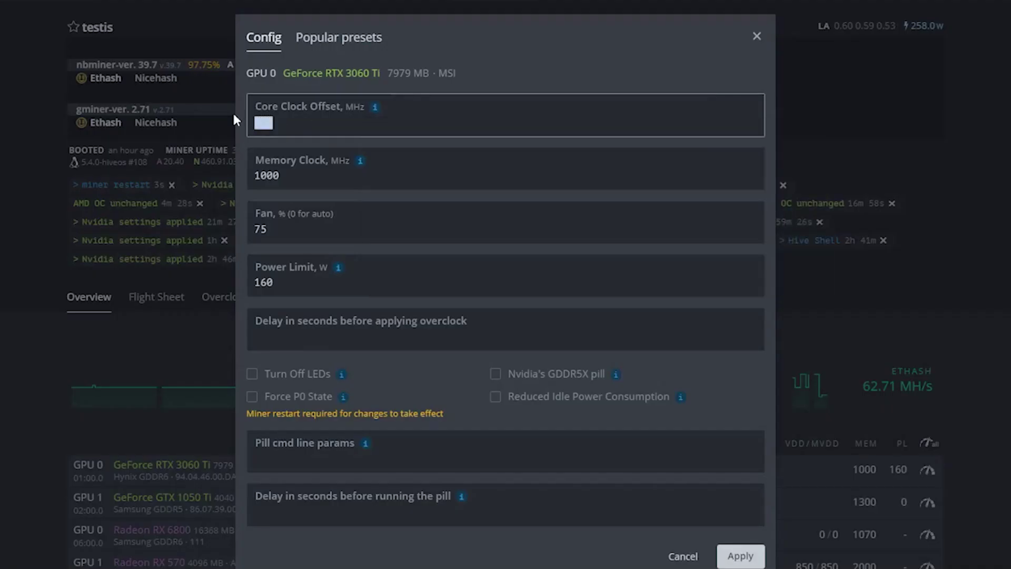
Step: Lock the RTX 3060 Ti's core clock at 500 MHz and set its memory clock to 2000 MHz
{"action": "type", "text": "500"}
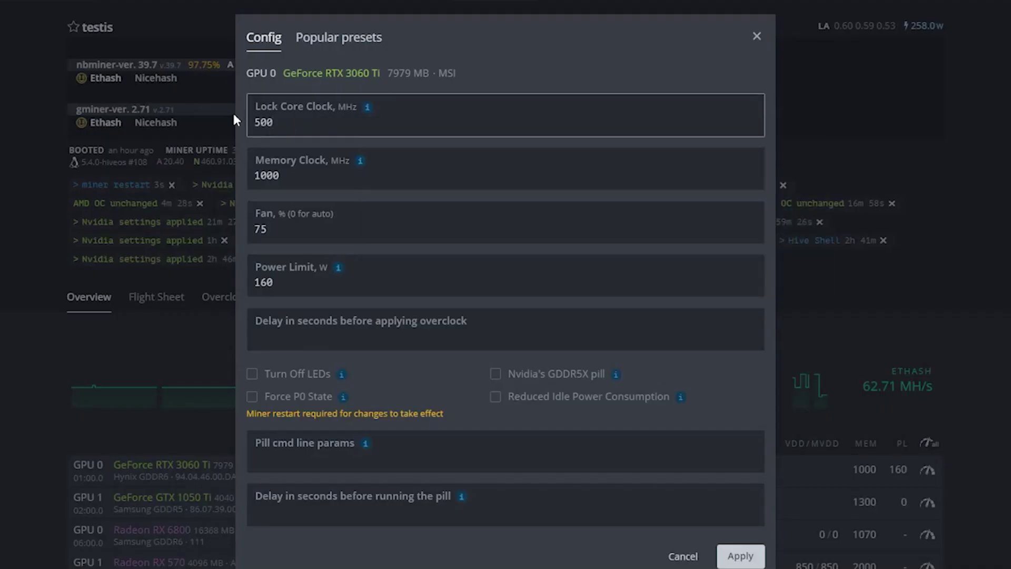
{"action": "left_click", "coordinate": [737, 556]}
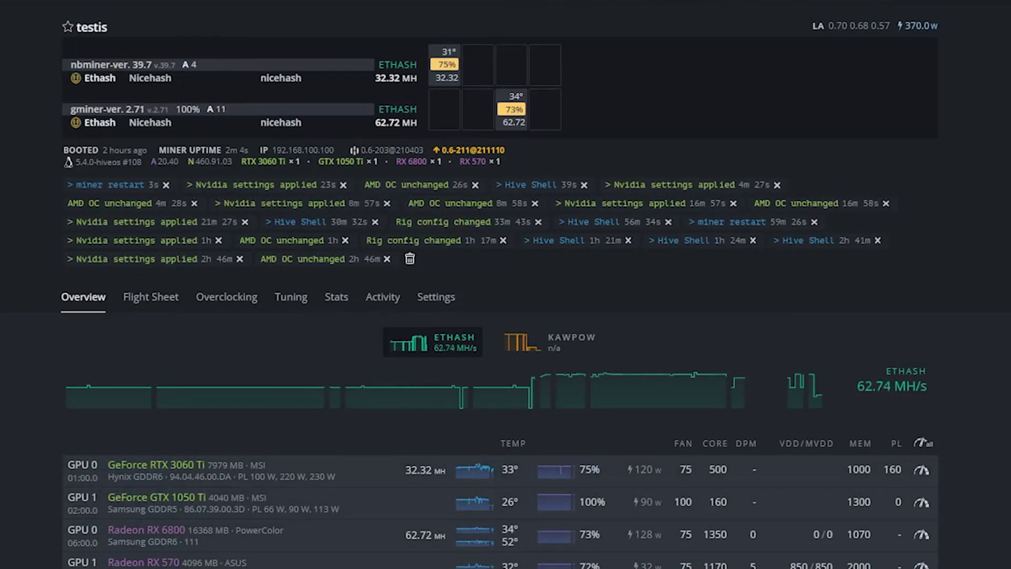
{"action": "left_click", "coordinate": [633, 29]}
{"action": "left_click", "coordinate": [716, 175]}
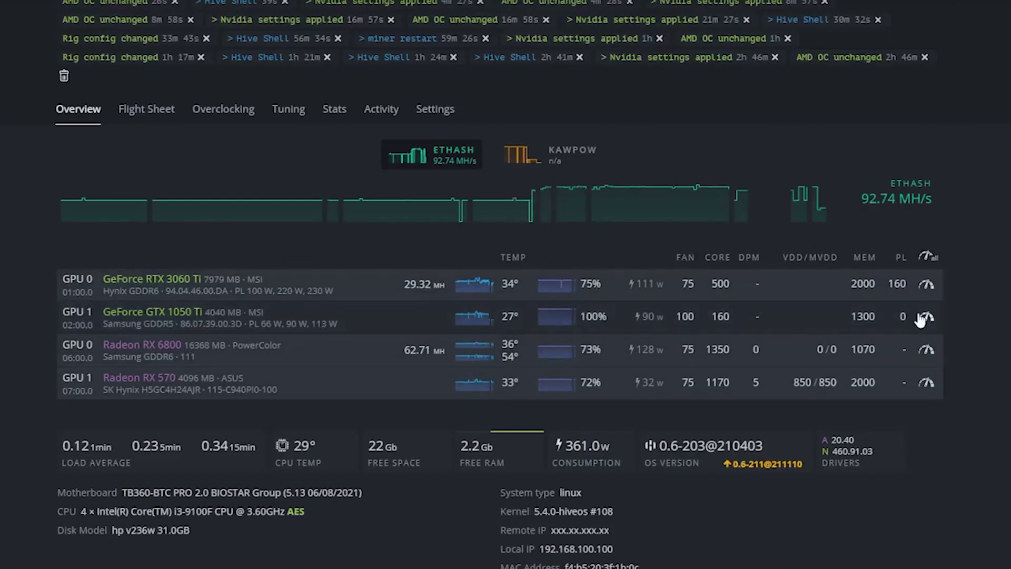
Step: Try locked core clocks of 750 MHz and 800 MHz on the RTX 3060 Ti, applying each value
{"action": "left_click", "coordinate": [927, 284]}
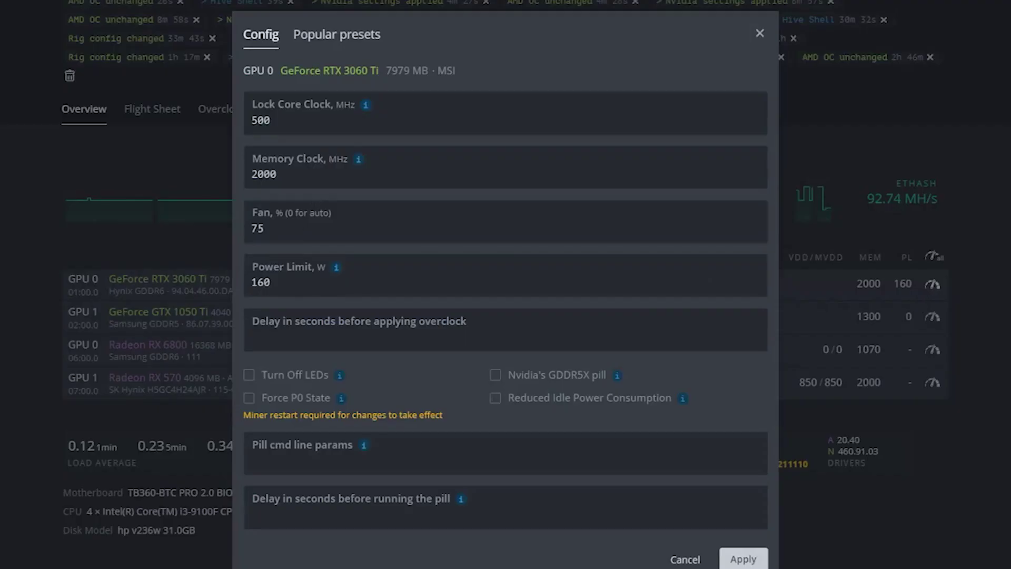
{"action": "double_click", "coordinate": [258, 124]}
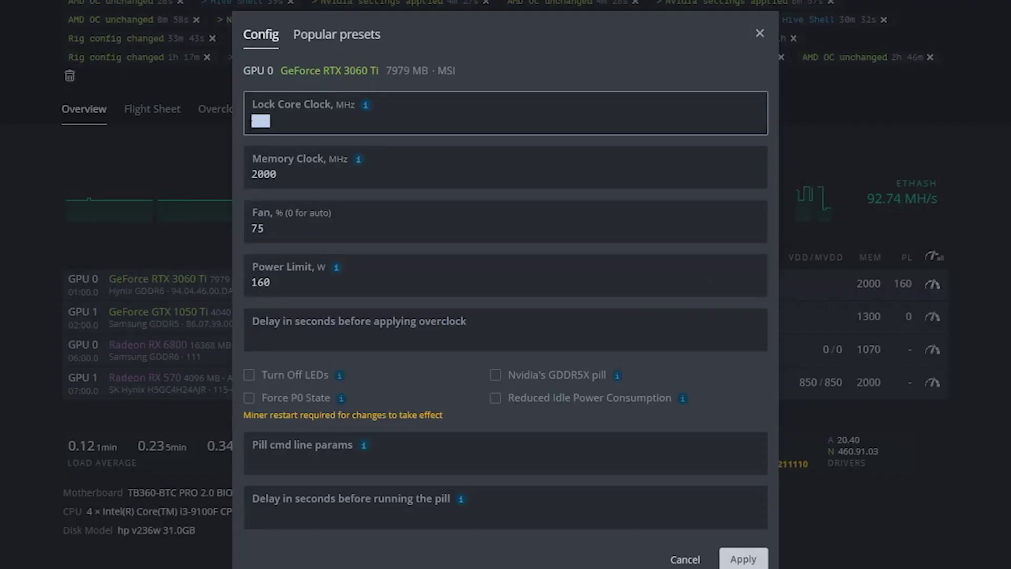
{"action": "type", "text": "750"}
{"action": "left_click", "coordinate": [743, 559]}
{"action": "type", "text": "800"}
{"action": "left_click", "coordinate": [741, 548]}
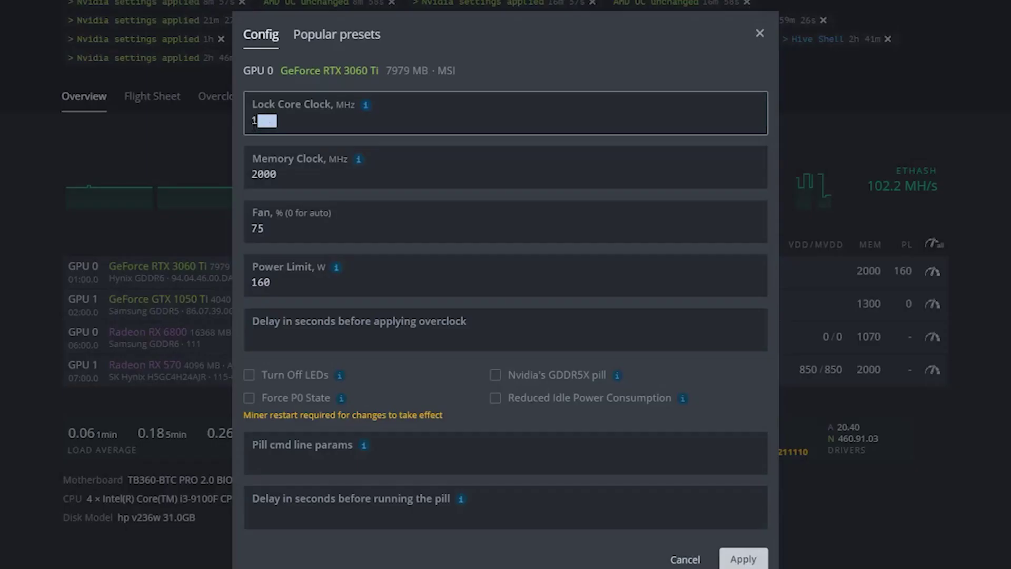
Step: Set the RTX 3060 Ti's locked core clock to 1250 MHz and apply the overclock
{"action": "type", "text": "1300"}
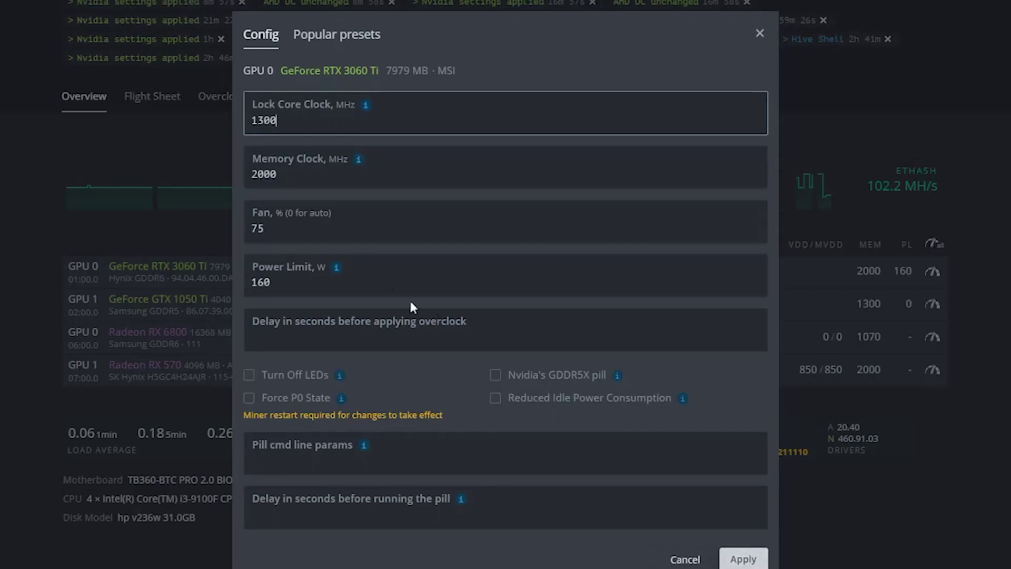
{"action": "left_click_drag", "start_coordinate": [277, 121], "coordinate": [258, 121]}
{"action": "type", "text": "252"}
{"action": "key", "text": "BackSpace"}
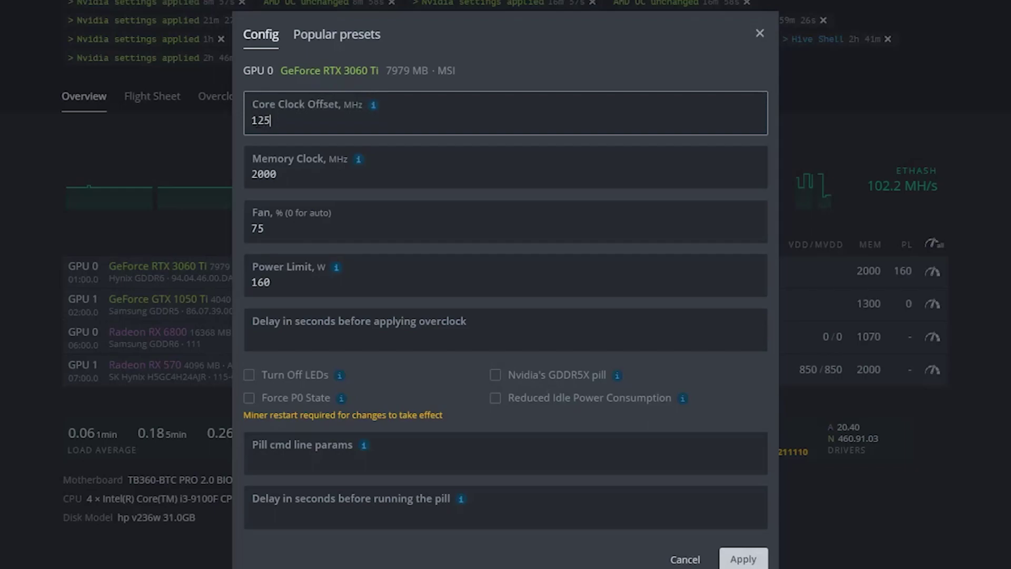
{"action": "type", "text": "0"}
{"action": "left_click", "coordinate": [734, 558]}
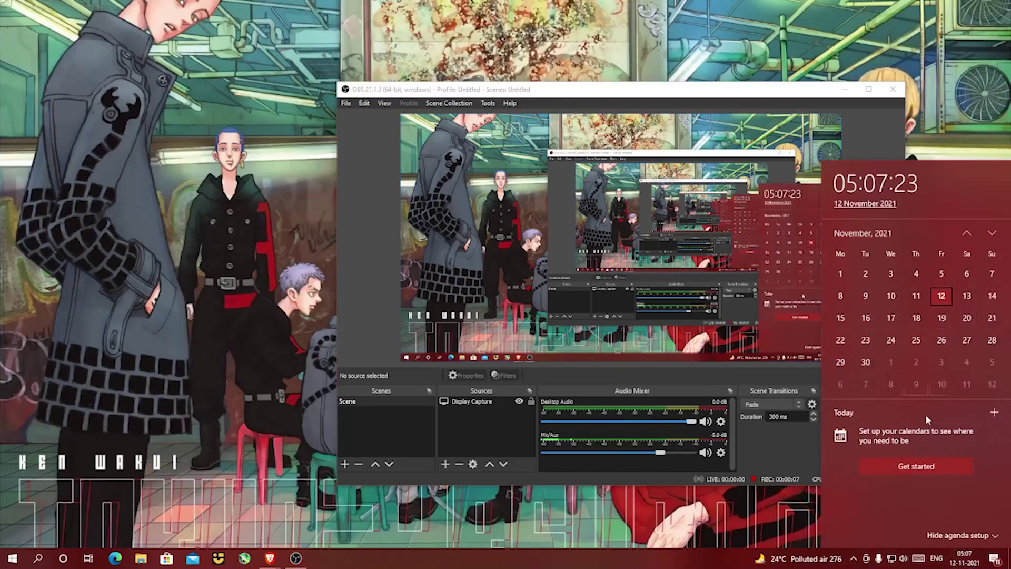
Step: Review the GeForce RTX 3060 Ti's hashrate and overclock values in the rig overview
{"action": "left_click", "coordinate": [628, 542]}
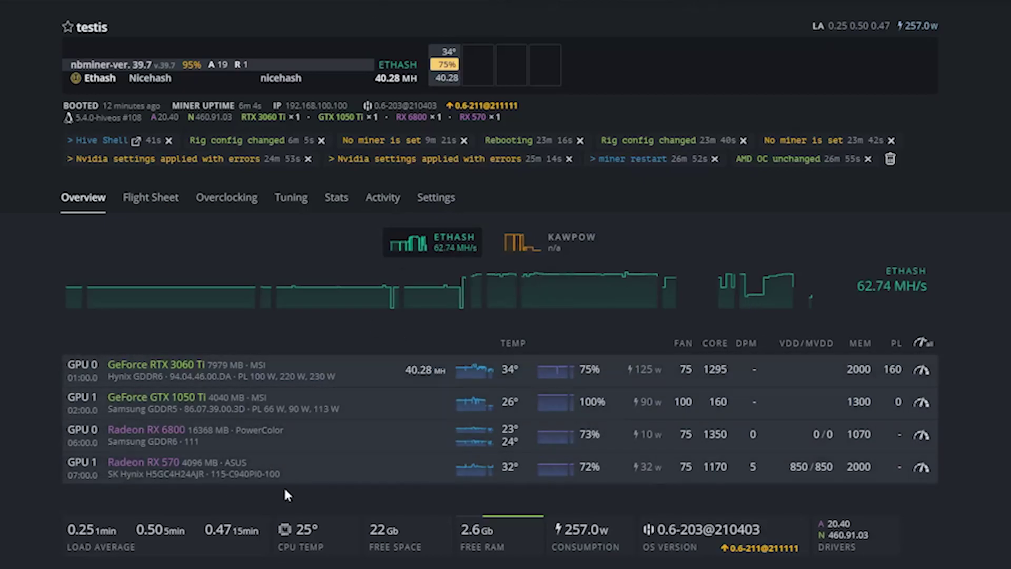
{"action": "left_click_drag", "start_coordinate": [455, 373], "coordinate": [199, 345]}
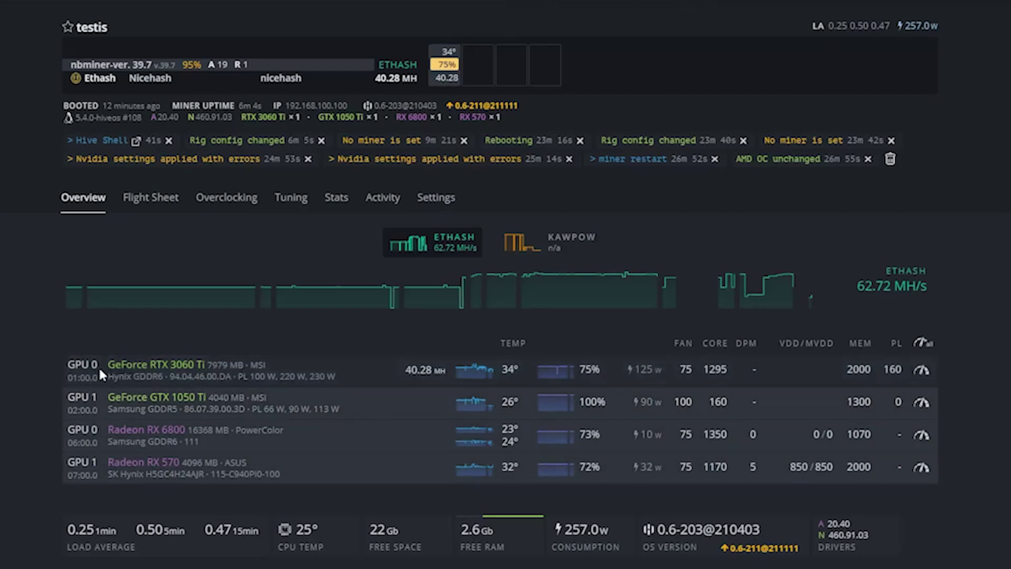
{"action": "left_click_drag", "start_coordinate": [106, 364], "coordinate": [204, 350]}
{"action": "left_click", "coordinate": [242, 343]}
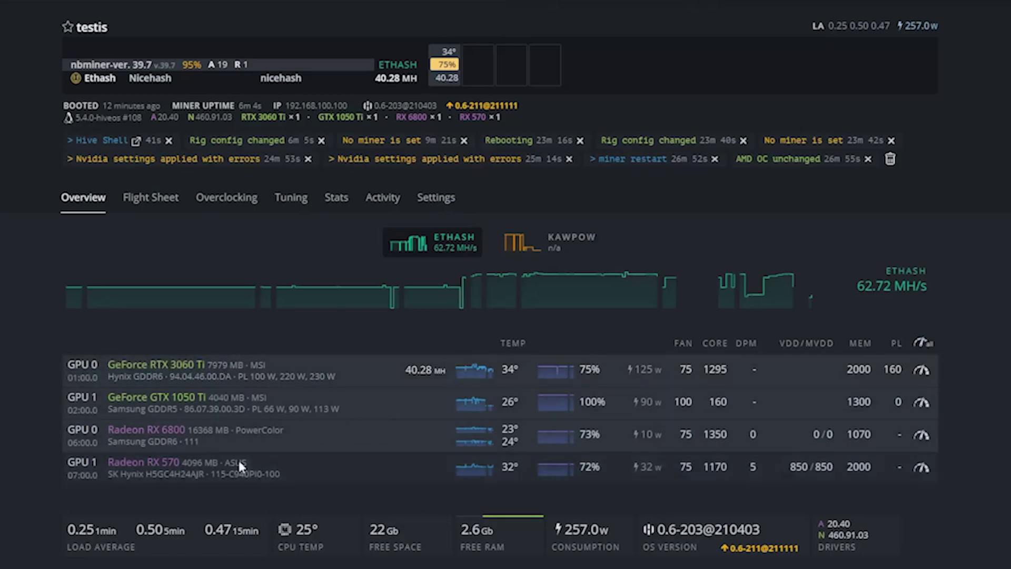
{"action": "left_click_drag", "start_coordinate": [109, 363], "coordinate": [202, 352]}
{"action": "left_click", "coordinate": [227, 338]}
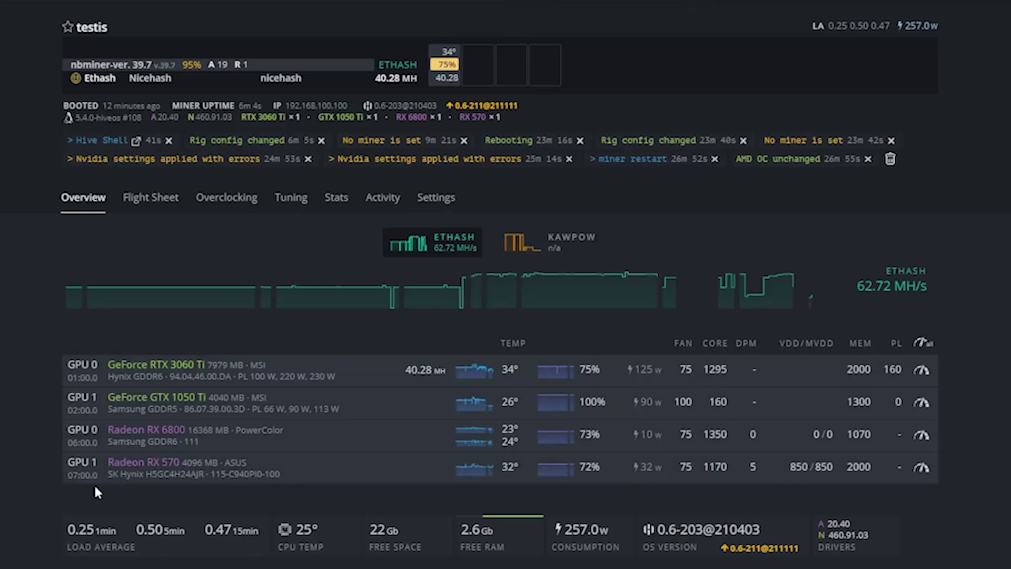
{"action": "left_click_drag", "start_coordinate": [94, 483], "coordinate": [270, 469]}
{"action": "left_click", "coordinate": [270, 464]}
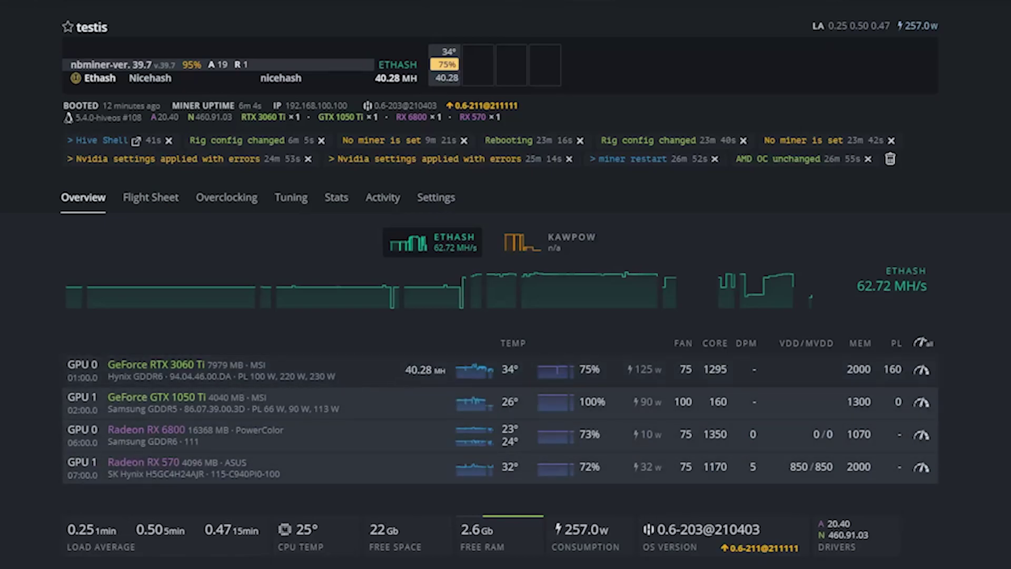
{"action": "left_click_drag", "start_coordinate": [447, 368], "coordinate": [337, 424]}
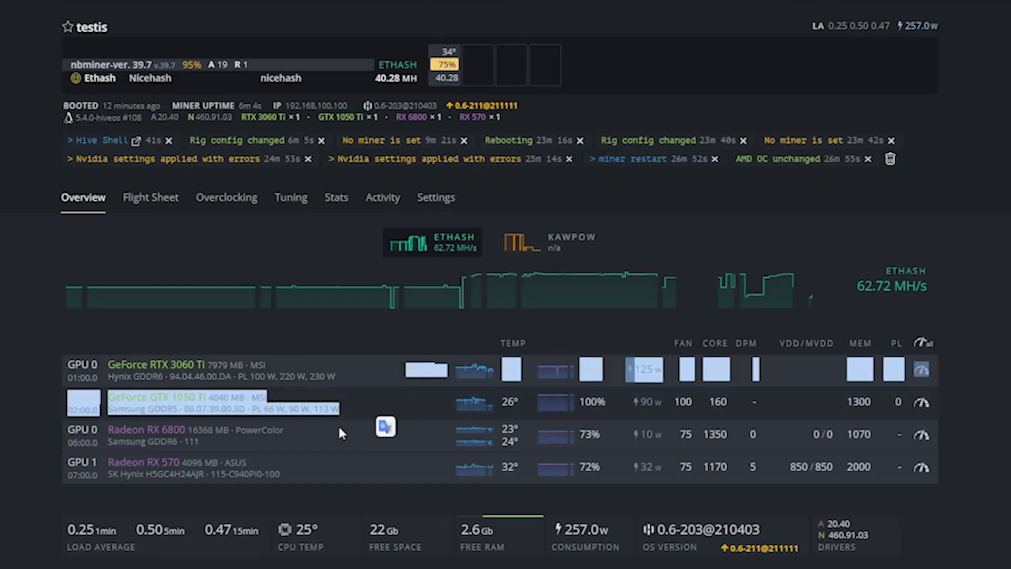
{"action": "left_click", "coordinate": [342, 501]}
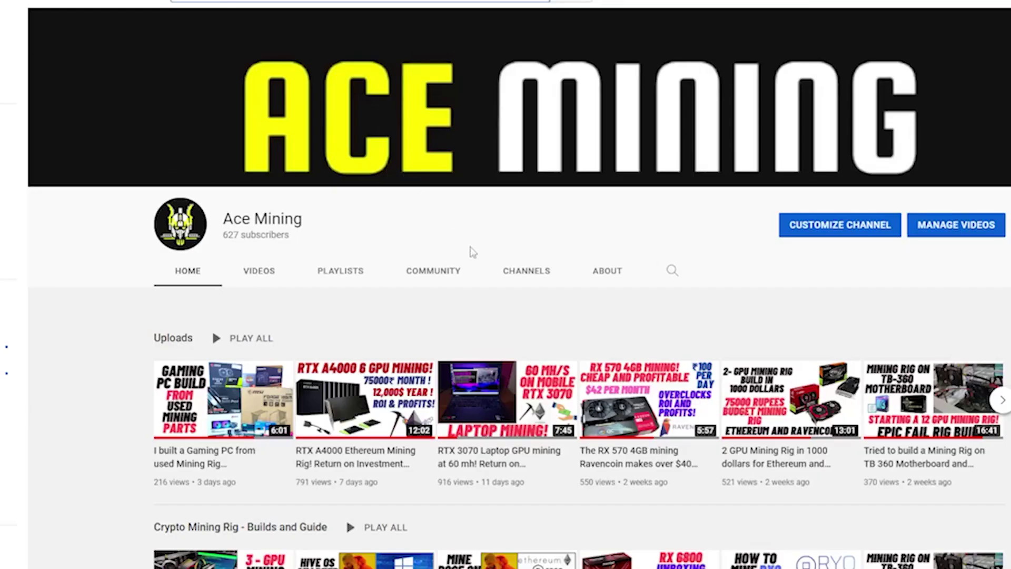
{"action": "key", "text": "F5"}
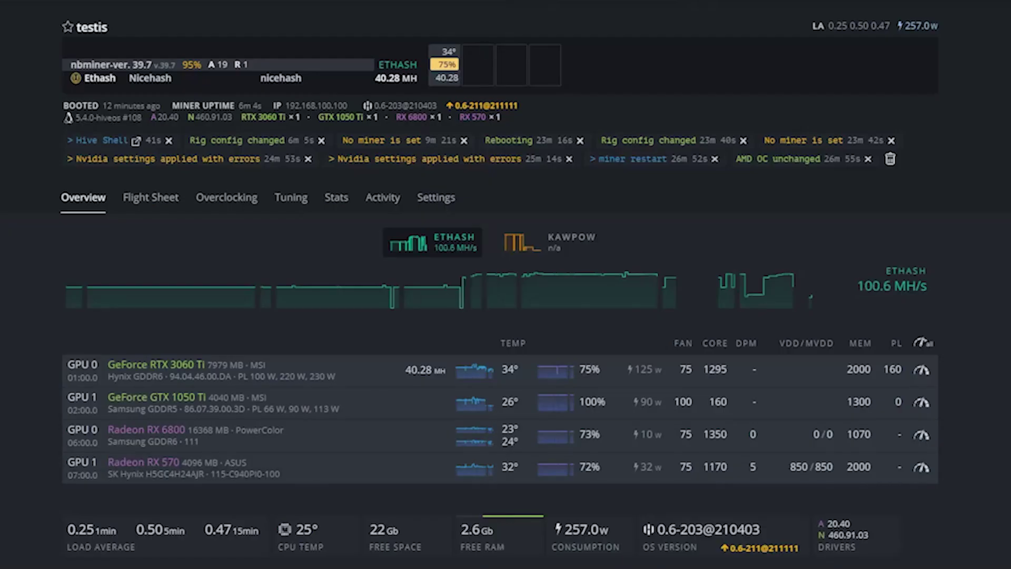
{"action": "key", "text": "alt+Tab"}
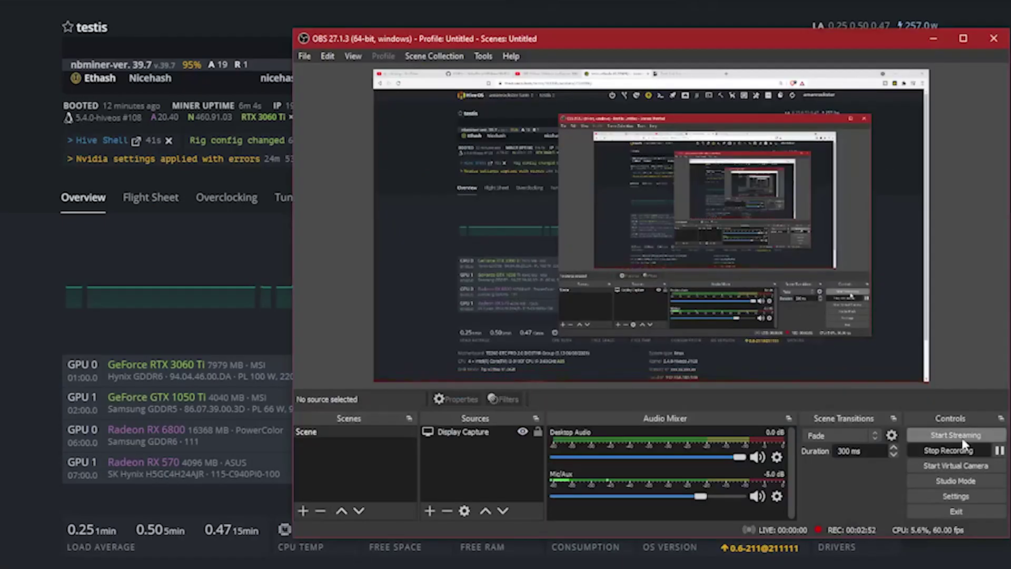